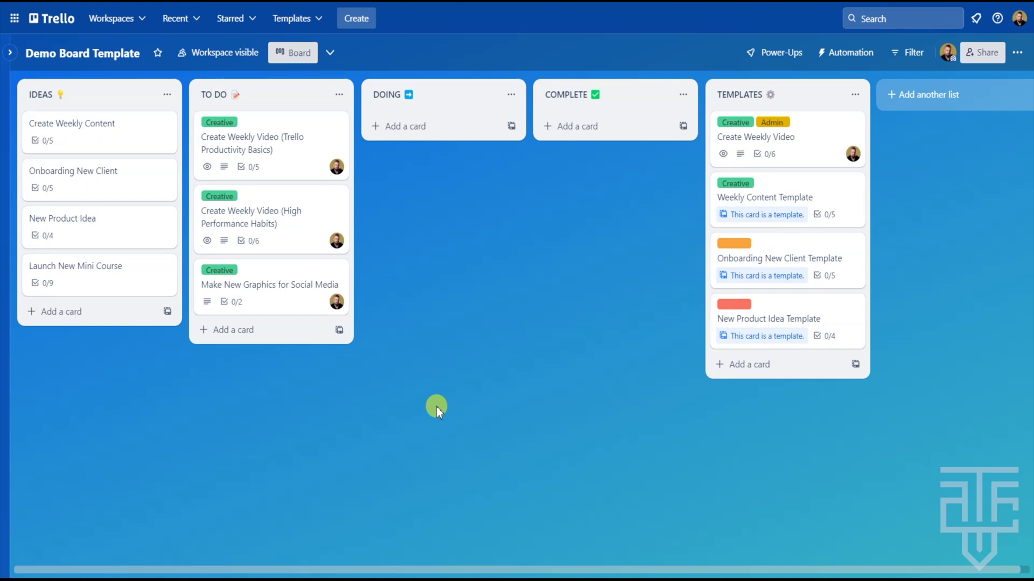
Add the Google Drive Power-Up from the Made by Trello directory, then close the directory
{"action": "left_click", "coordinate": [786, 52]}
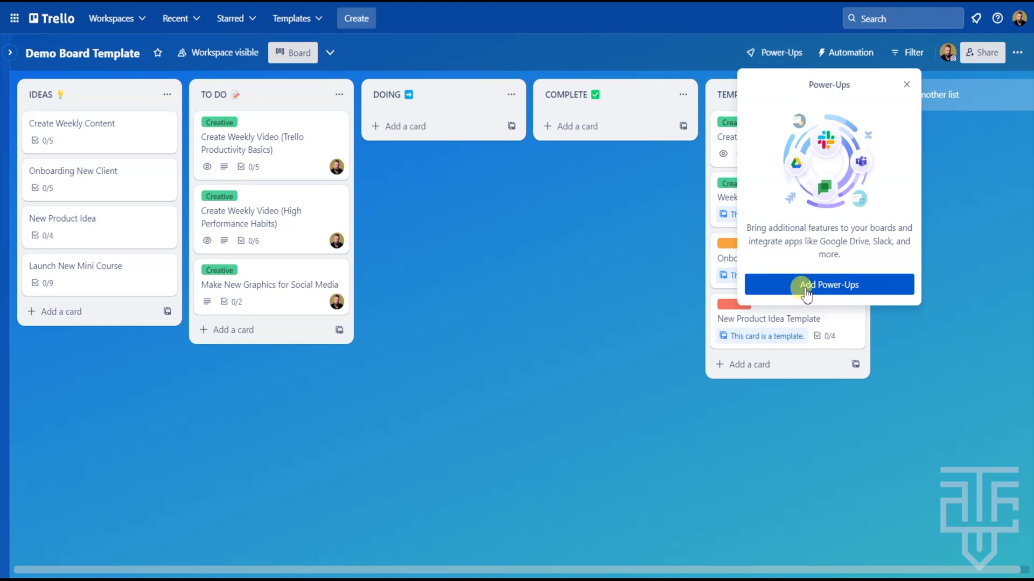
{"action": "left_click", "coordinate": [849, 286]}
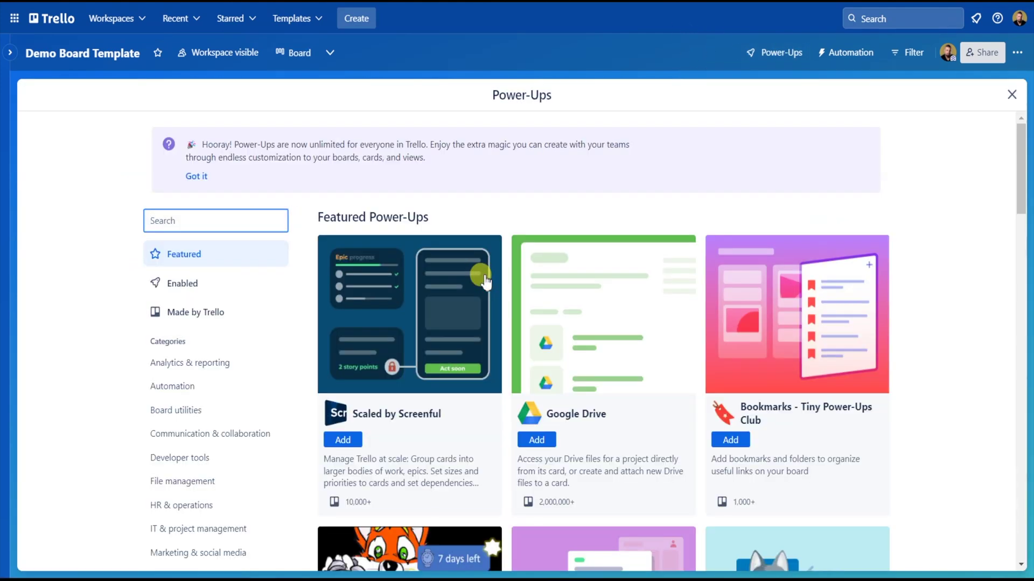
{"action": "left_click", "coordinate": [210, 319]}
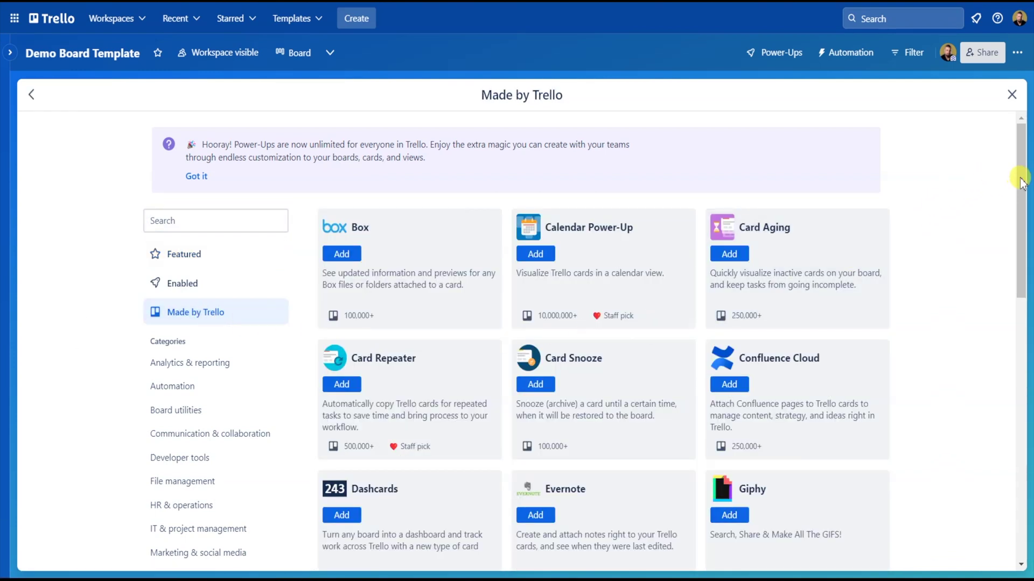
{"action": "left_click_drag", "start_coordinate": [1021, 180], "coordinate": [926, 314]}
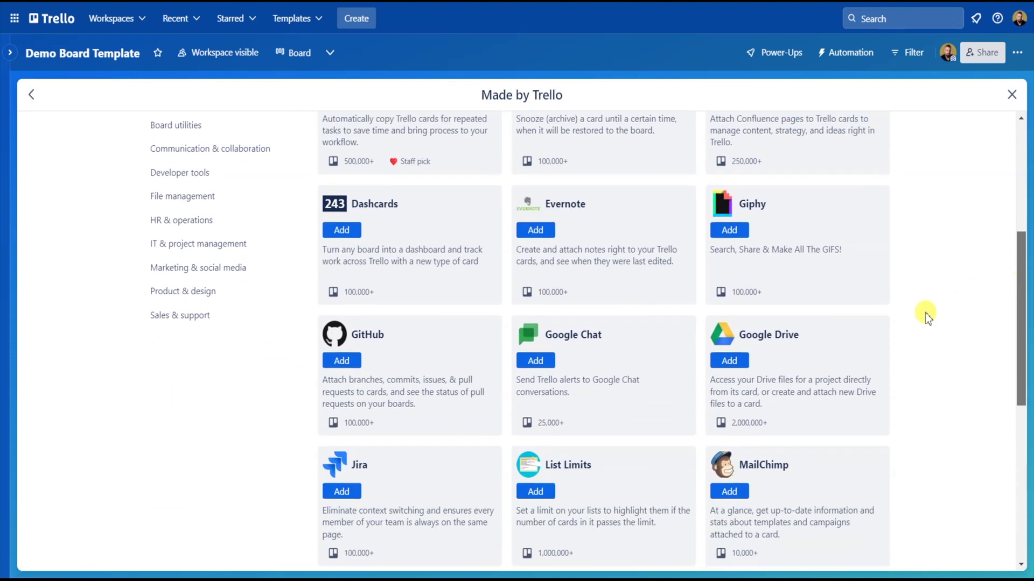
{"action": "left_click", "coordinate": [741, 361]}
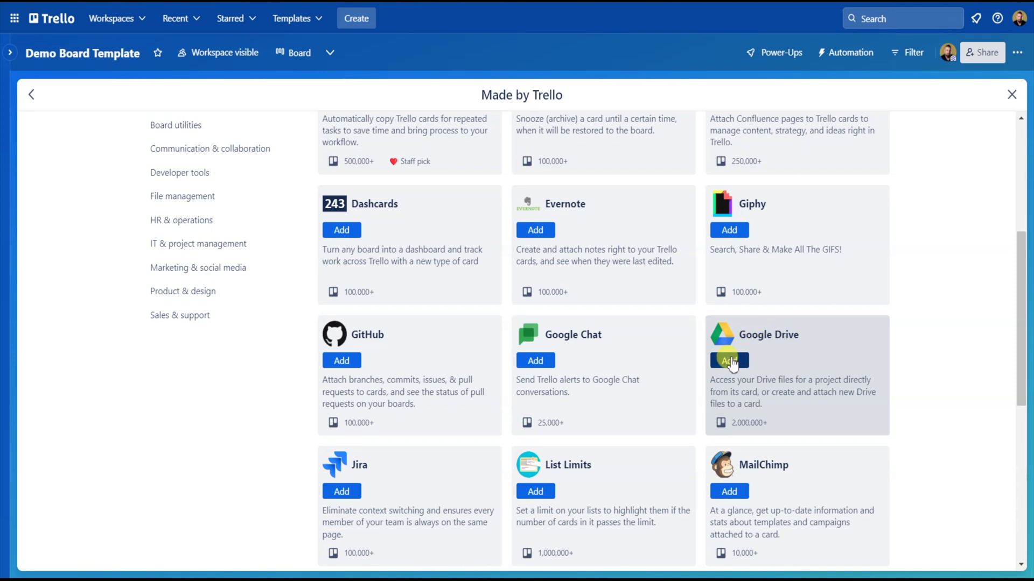
{"action": "left_click", "coordinate": [784, 395]}
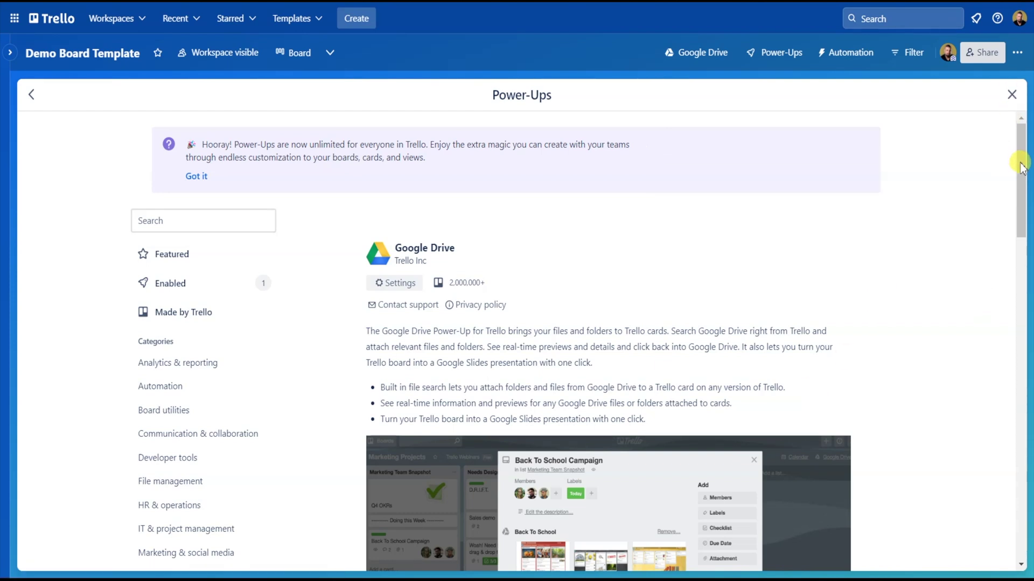
{"action": "mouse_move", "coordinate": [1018, 156]}
{"action": "left_mouse_down"}
{"action": "mouse_move", "coordinate": [1018, 302]}
{"action": "mouse_move", "coordinate": [1018, 140]}
{"action": "left_mouse_up"}
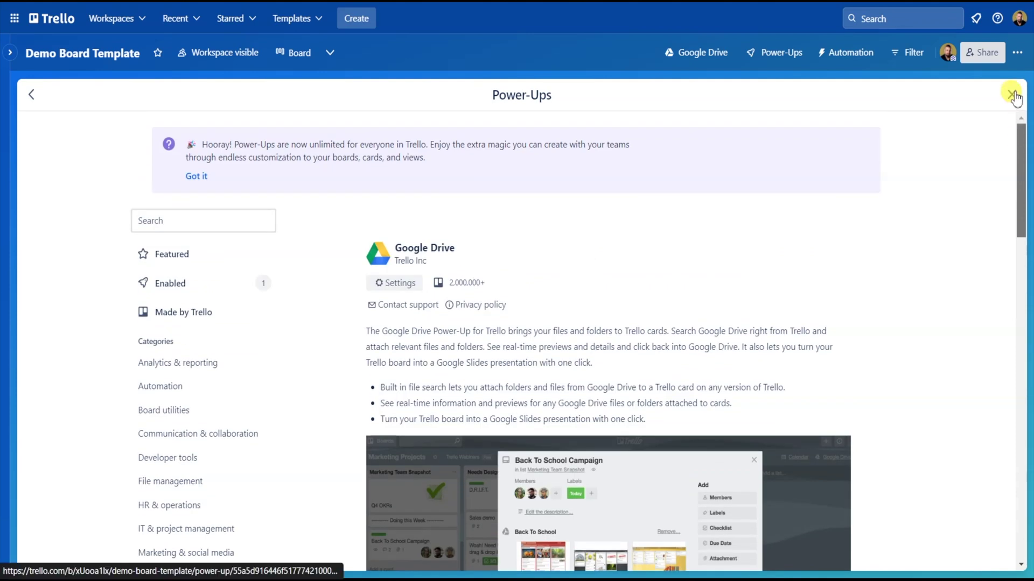
{"action": "left_click", "coordinate": [1012, 96]}
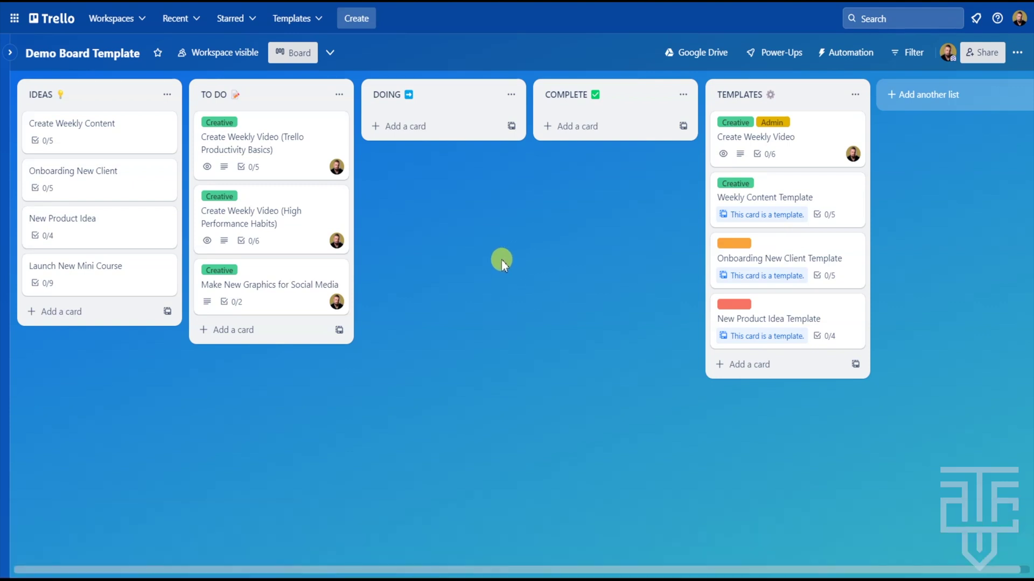
On the Make New Graphics for Social Media card, start Google Drive's Create and Attach
{"action": "left_click", "coordinate": [289, 278]}
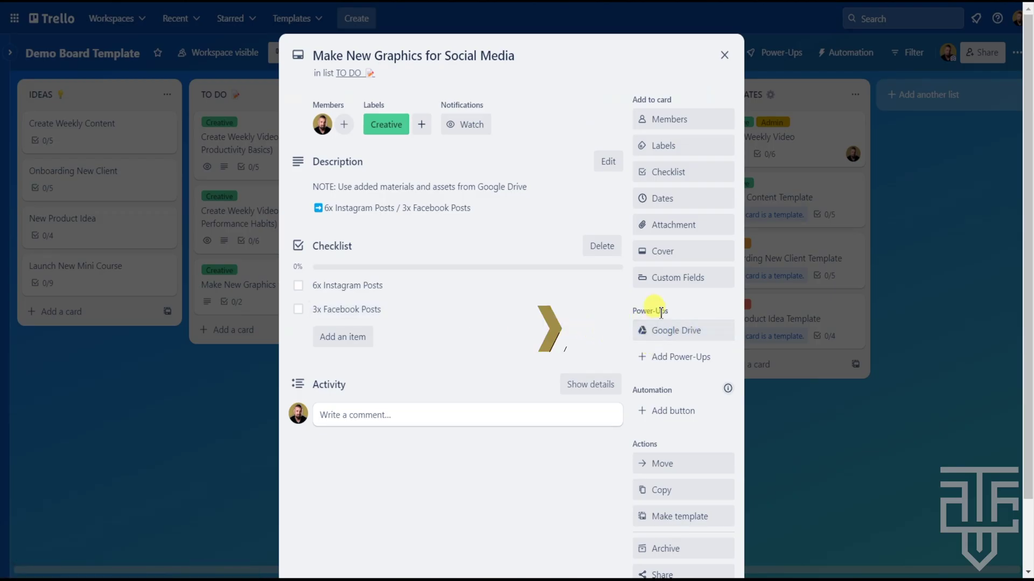
{"action": "left_click_drag", "start_coordinate": [631, 311], "coordinate": [676, 314]}
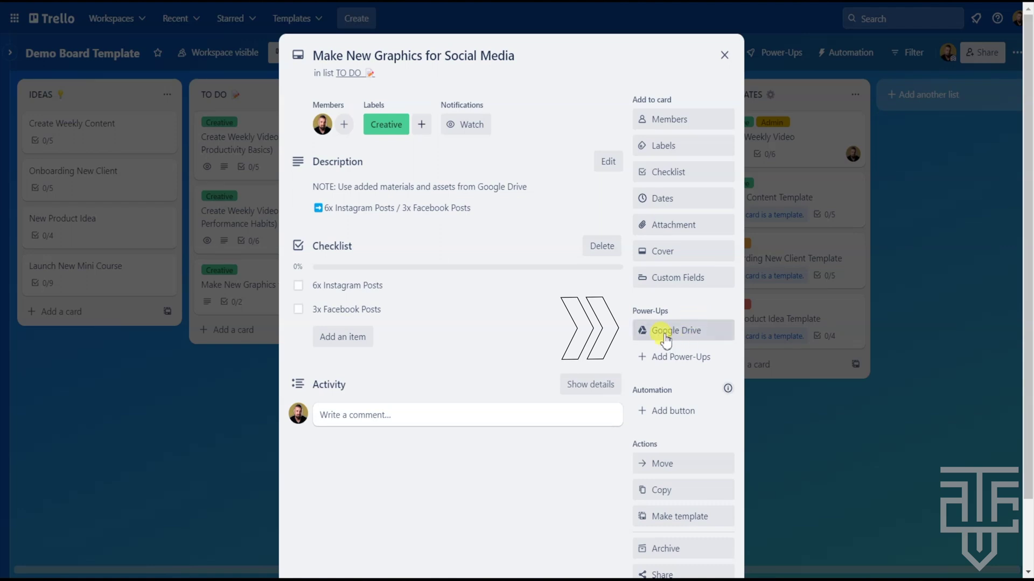
{"action": "left_click", "coordinate": [708, 331]}
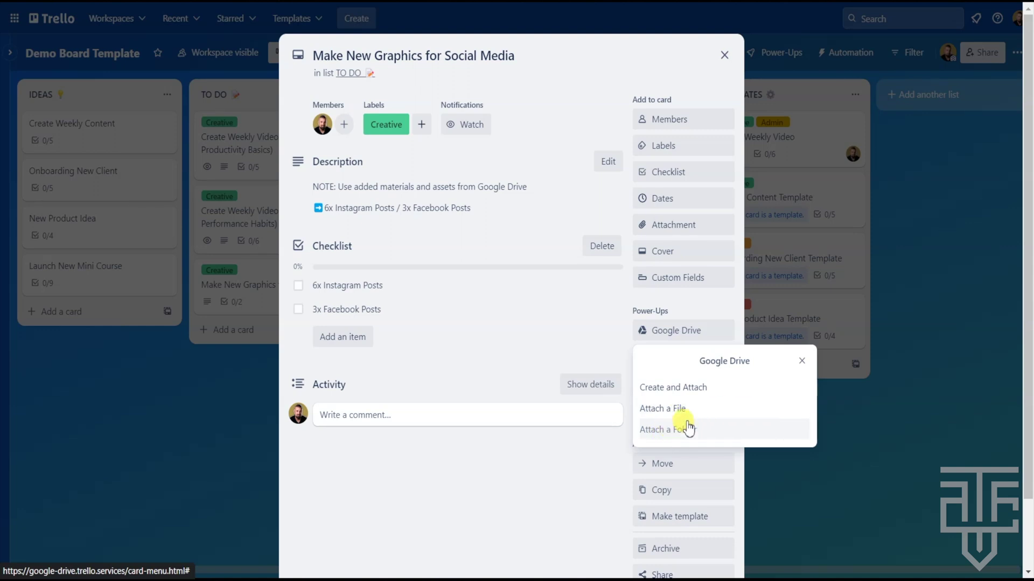
{"action": "left_click", "coordinate": [742, 392]}
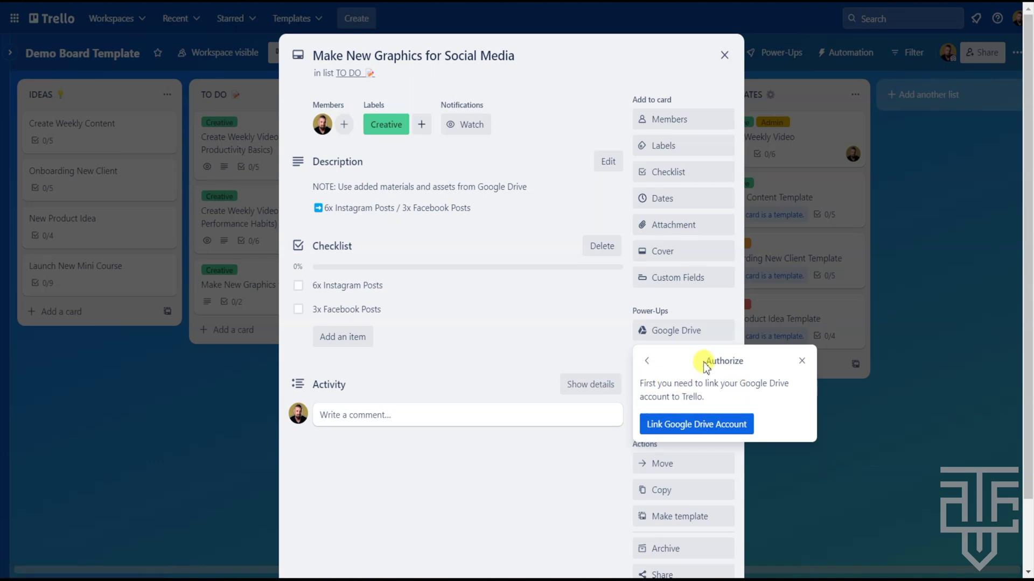
Link a Google account to the Drive Power-Up and allow Trello access
{"action": "double_click", "coordinate": [732, 360]}
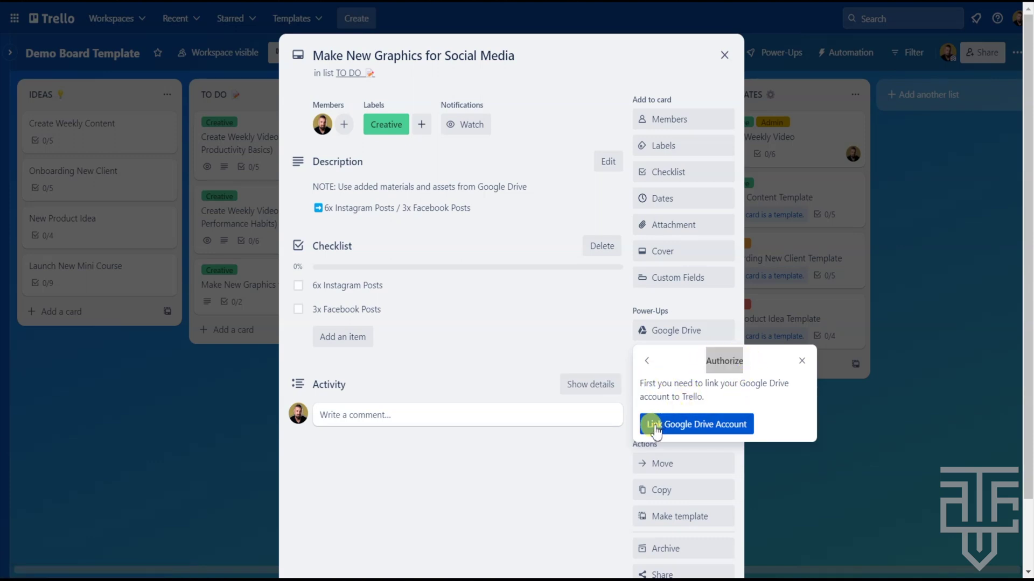
{"action": "left_click", "coordinate": [730, 429]}
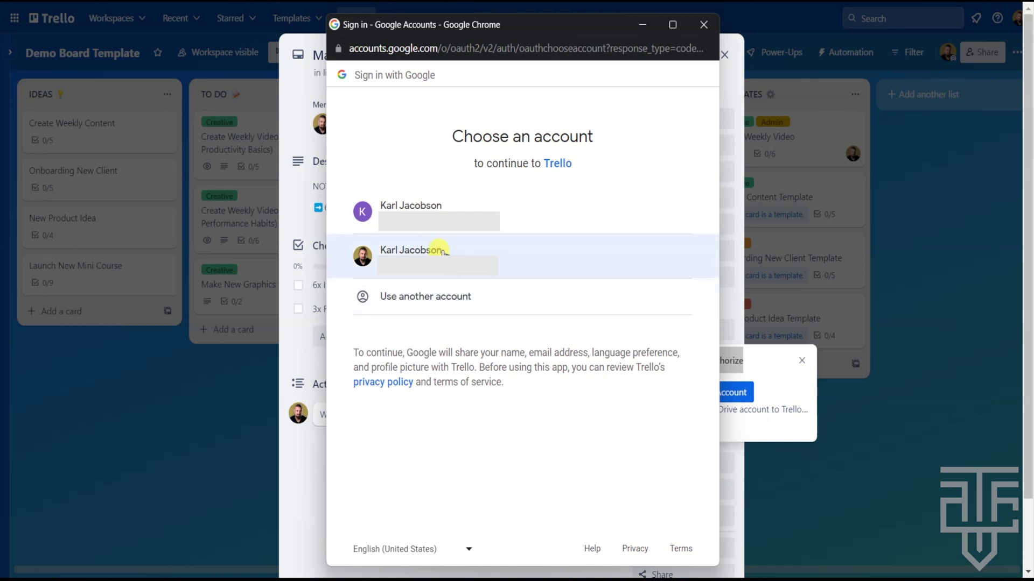
{"action": "left_click", "coordinate": [480, 253]}
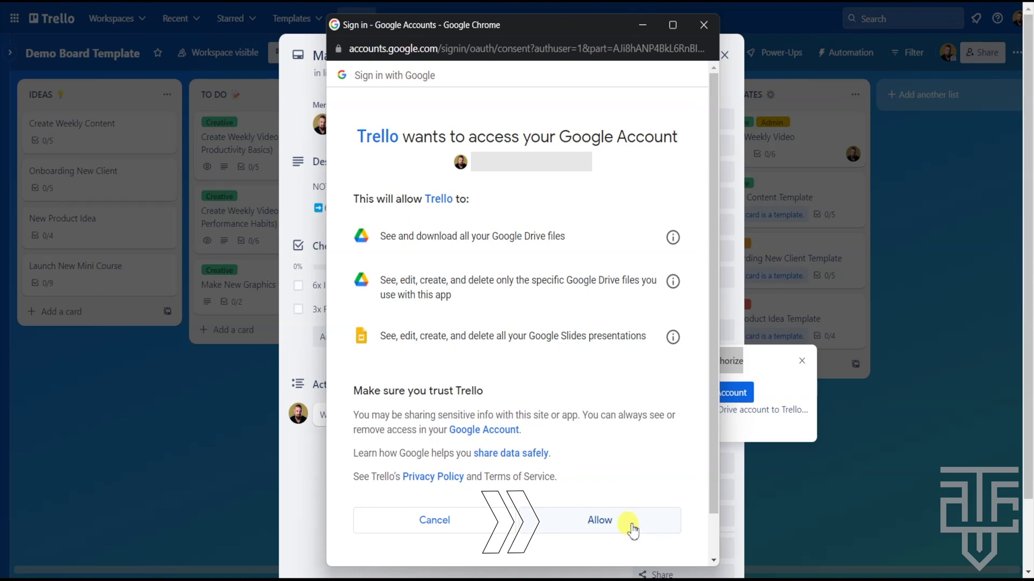
{"action": "left_click", "coordinate": [633, 530]}
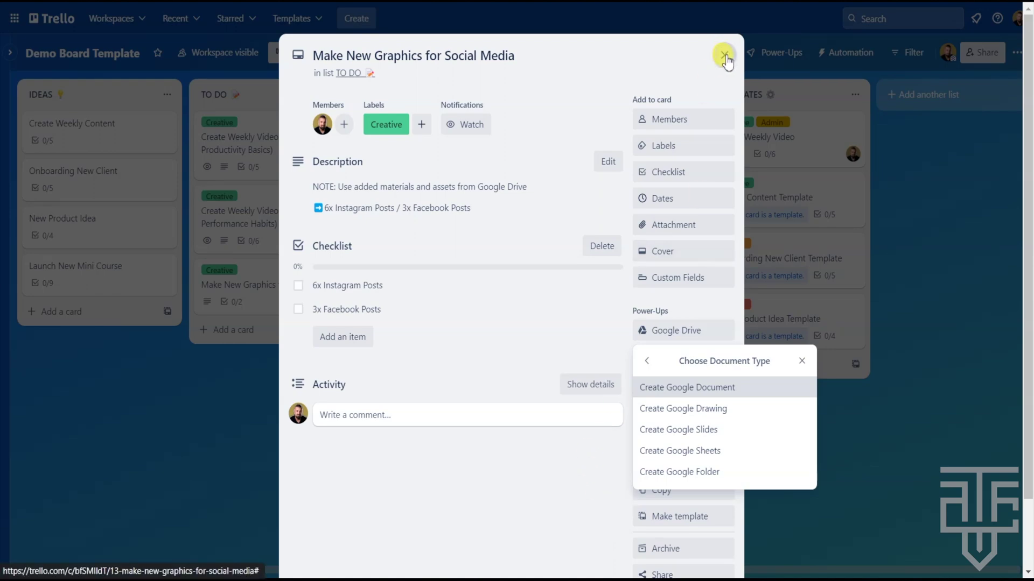
Reopen the Make New Graphics for Social Media card and create an attached Google Document
{"action": "left_click", "coordinate": [721, 54]}
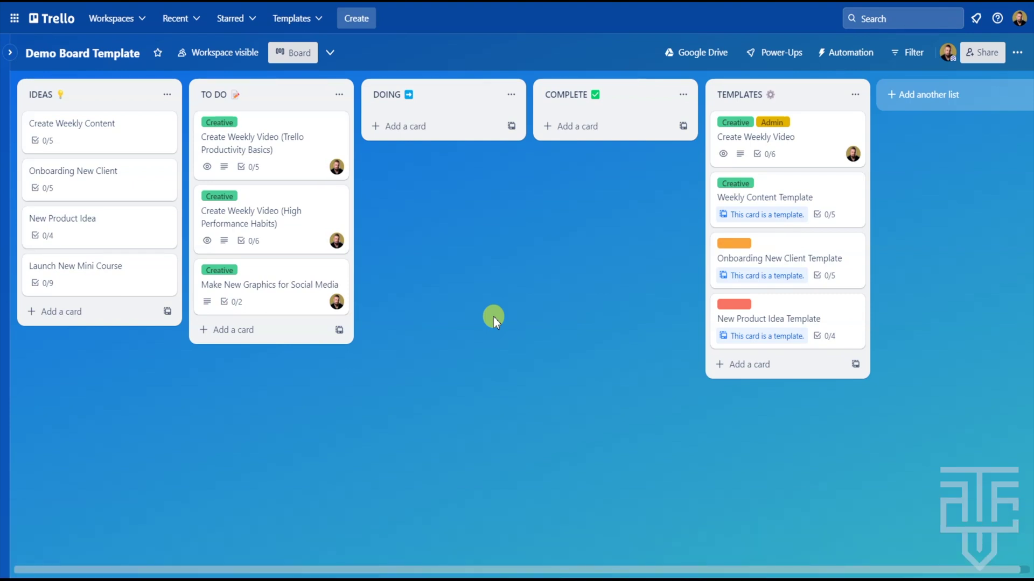
{"action": "left_click", "coordinate": [310, 274]}
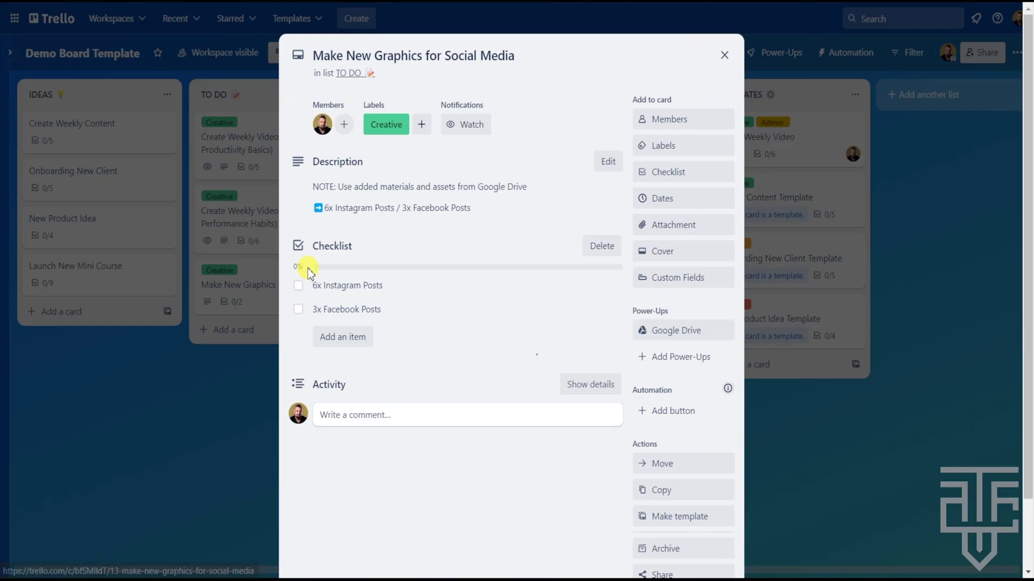
{"action": "left_click", "coordinate": [693, 339]}
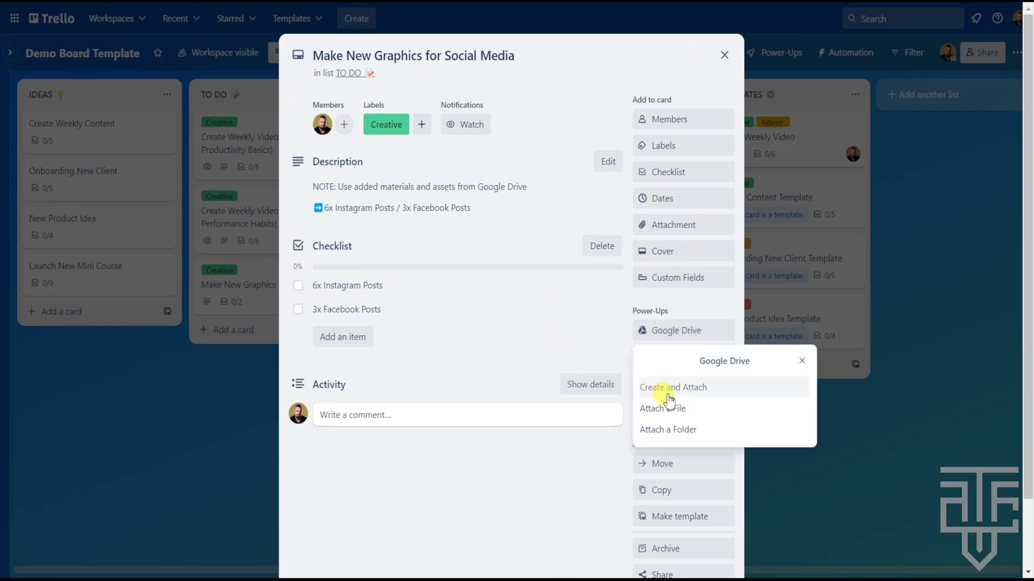
{"action": "left_click", "coordinate": [690, 395]}
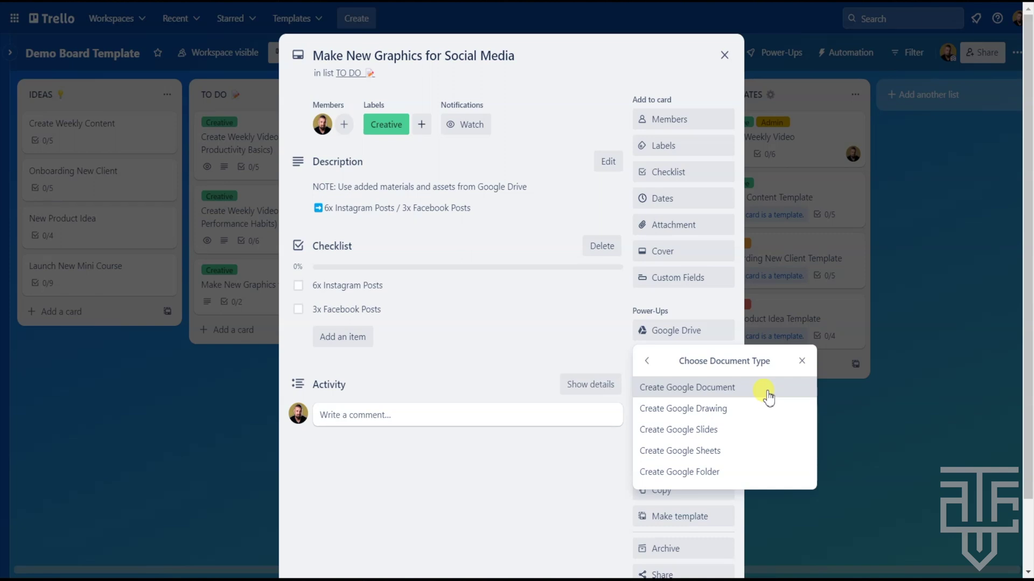
{"action": "left_click", "coordinate": [725, 393]}
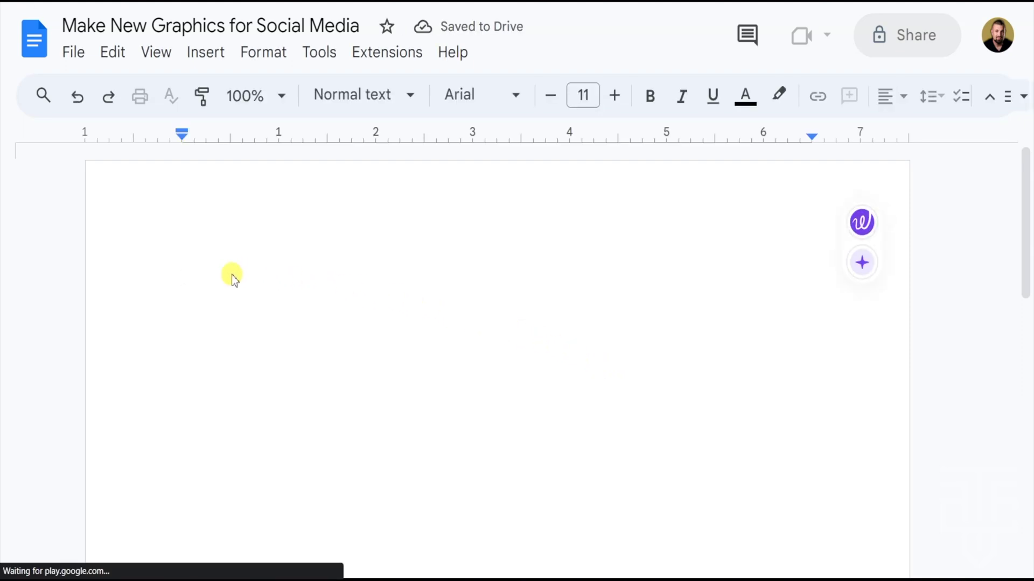
Type the line 'Add text here' into the new Google Doc
{"action": "type", "text": "A"}
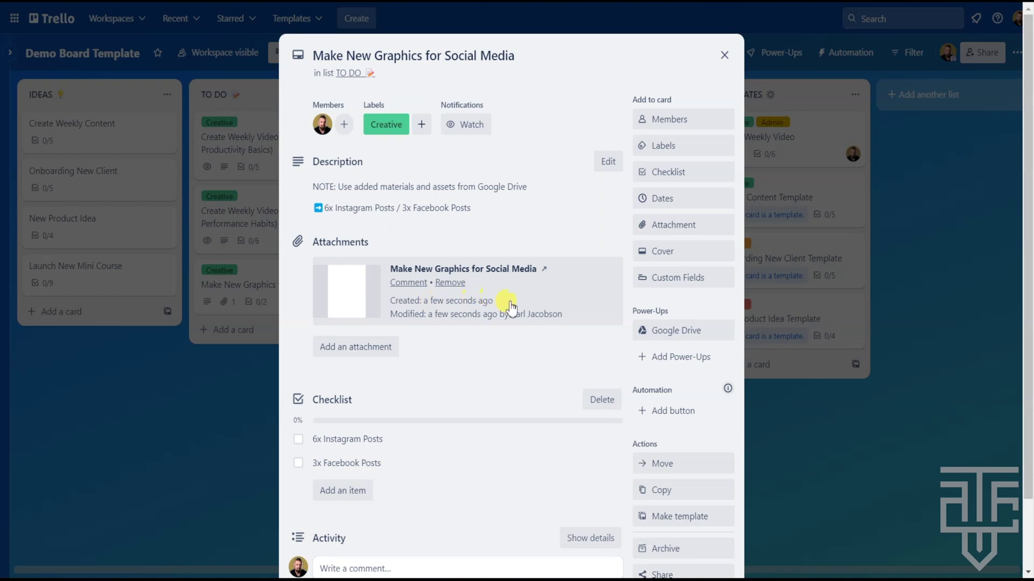
Open the High Performance Habits video card and choose to attach a Drive file
{"action": "left_click", "coordinate": [725, 56]}
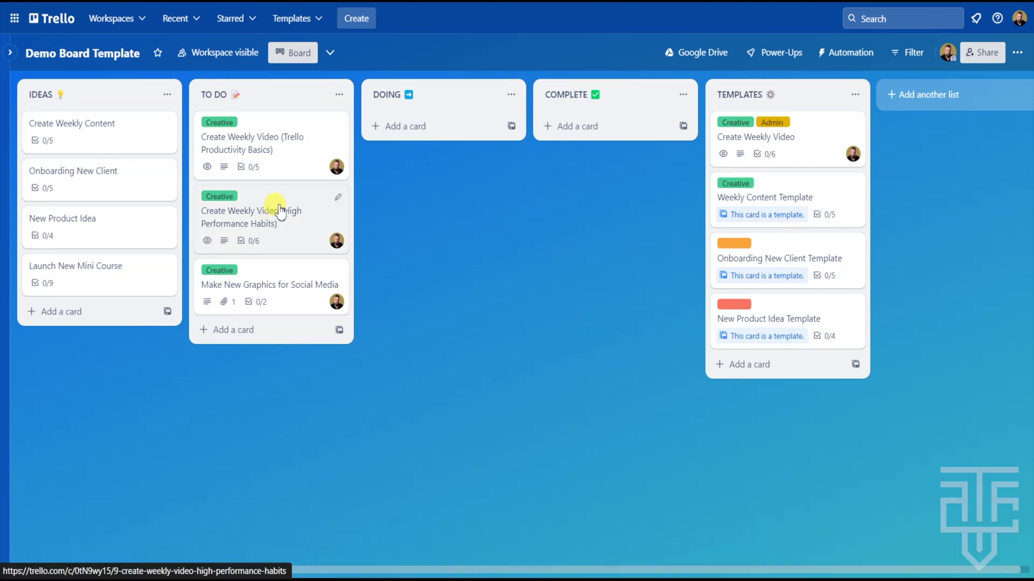
{"action": "left_click", "coordinate": [275, 205]}
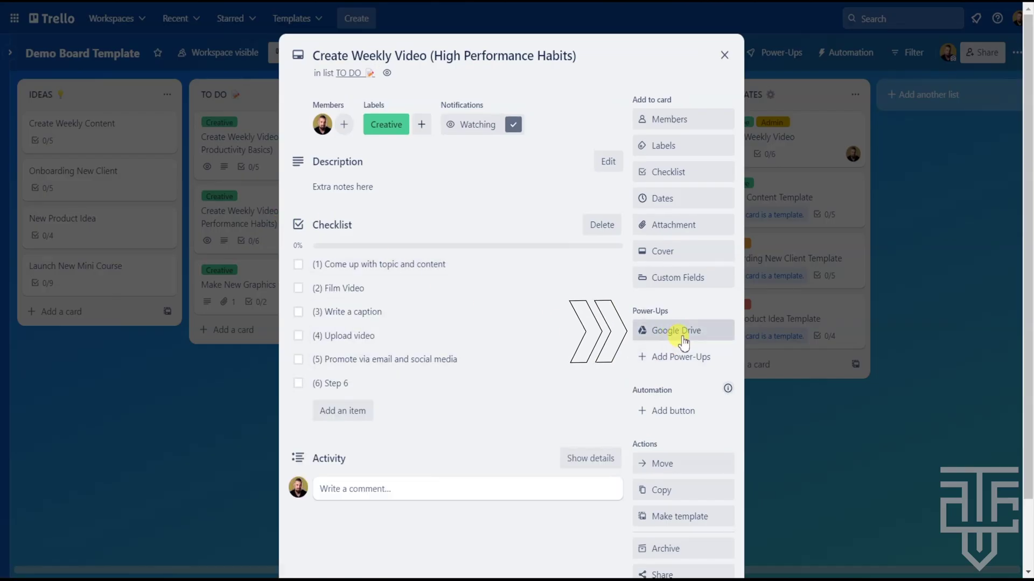
{"action": "left_click", "coordinate": [681, 333]}
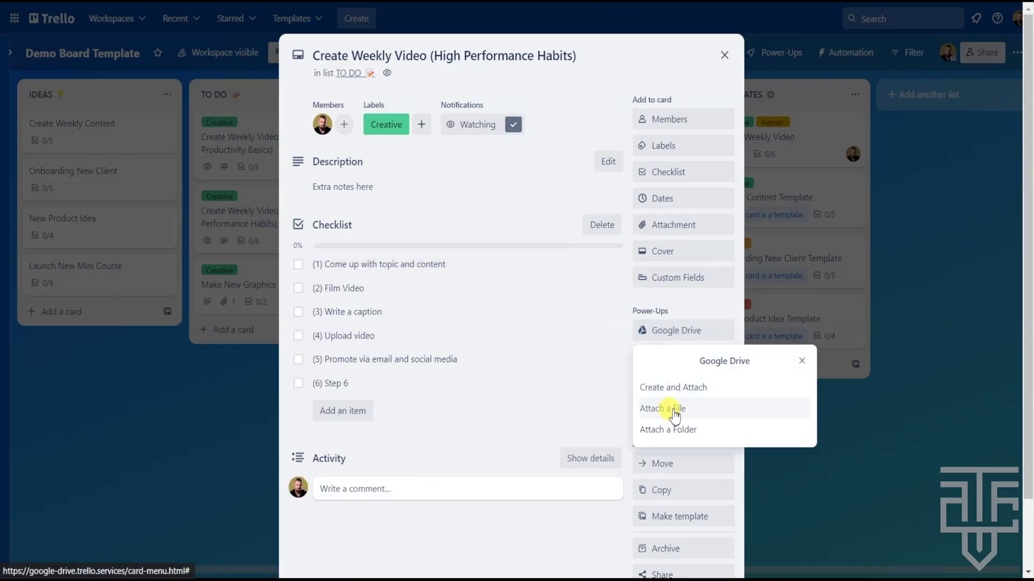
{"action": "left_click", "coordinate": [672, 410]}
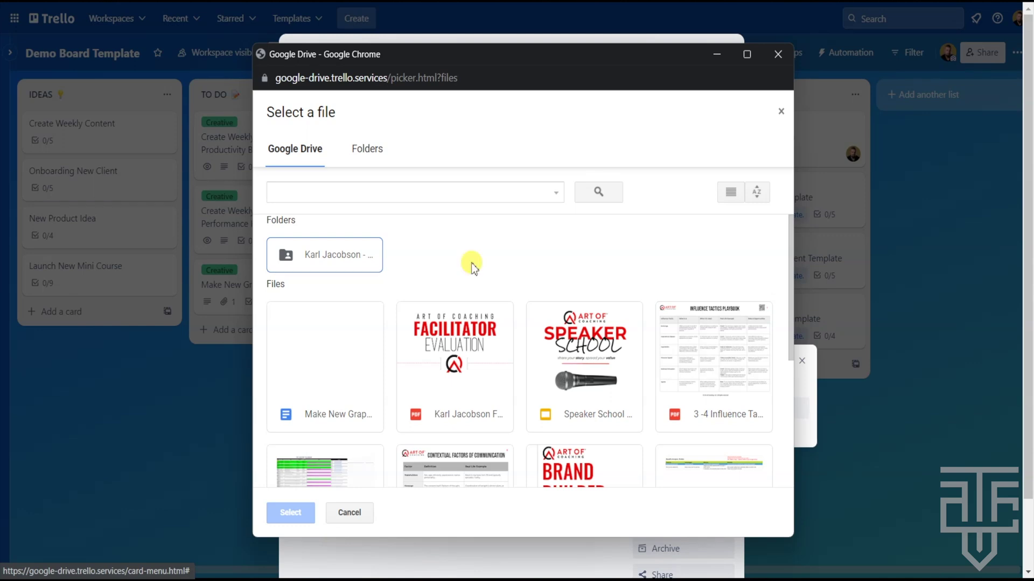
Search Drive and attach the Make New Graphics for Social Media file
{"action": "left_click", "coordinate": [325, 190]}
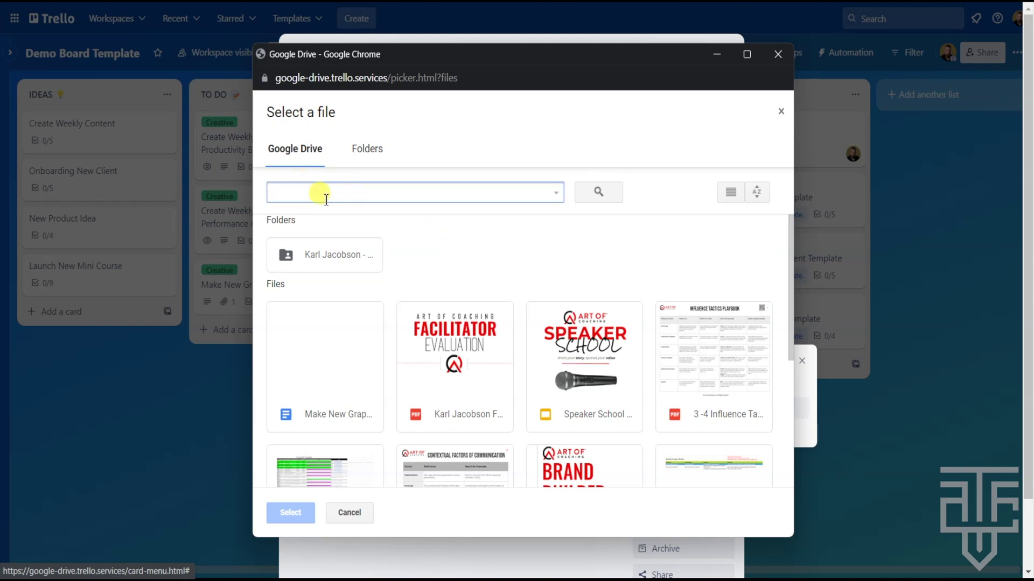
{"action": "left_click", "coordinate": [598, 192]}
{"action": "scroll", "coordinate": [496, 245], "scroll_direction": "down", "scroll_amount": 1}
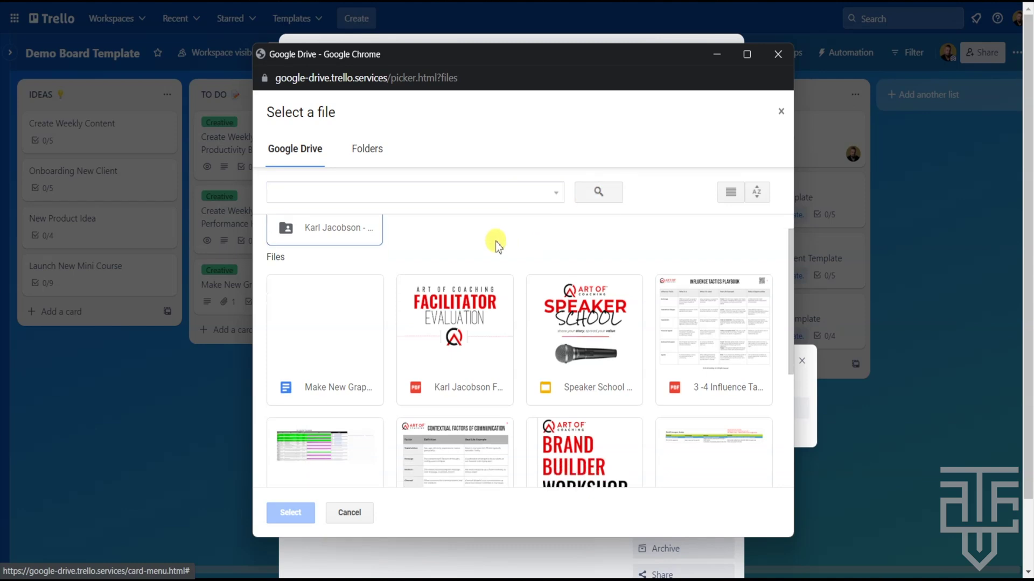
{"action": "scroll", "coordinate": [493, 242], "scroll_direction": "down", "scroll_amount": 2}
{"action": "scroll", "coordinate": [489, 242], "scroll_direction": "up", "scroll_amount": 3}
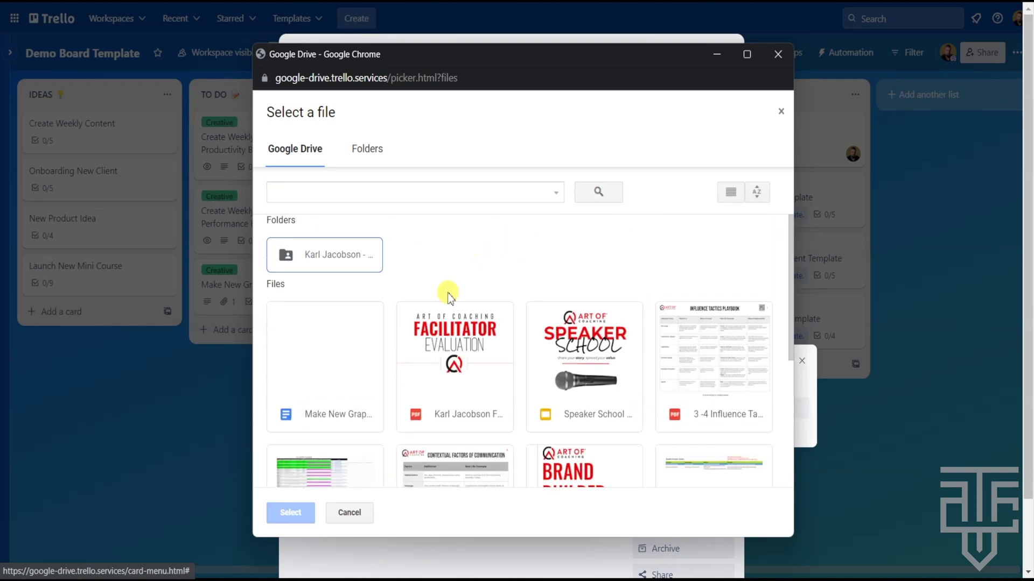
{"action": "left_click", "coordinate": [333, 354]}
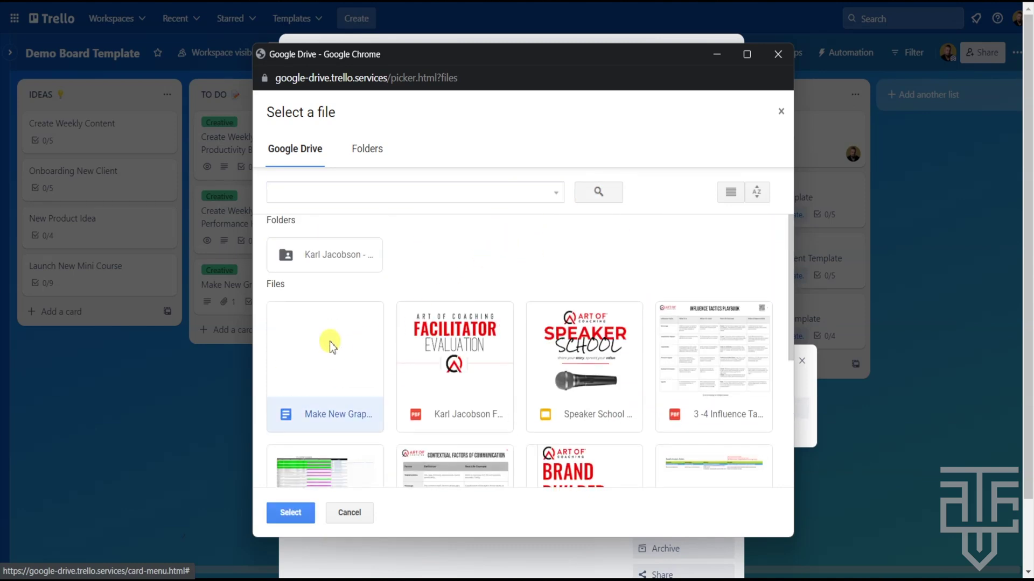
{"action": "left_click", "coordinate": [285, 514]}
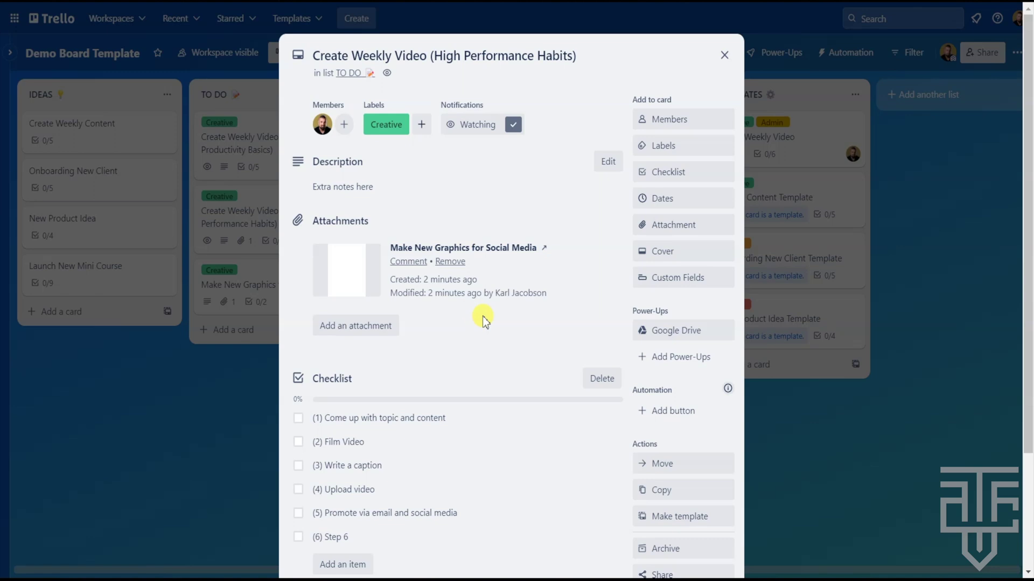
Delete the Make New Graphics for Social Media attachment and close the card
{"action": "left_click", "coordinate": [450, 262]}
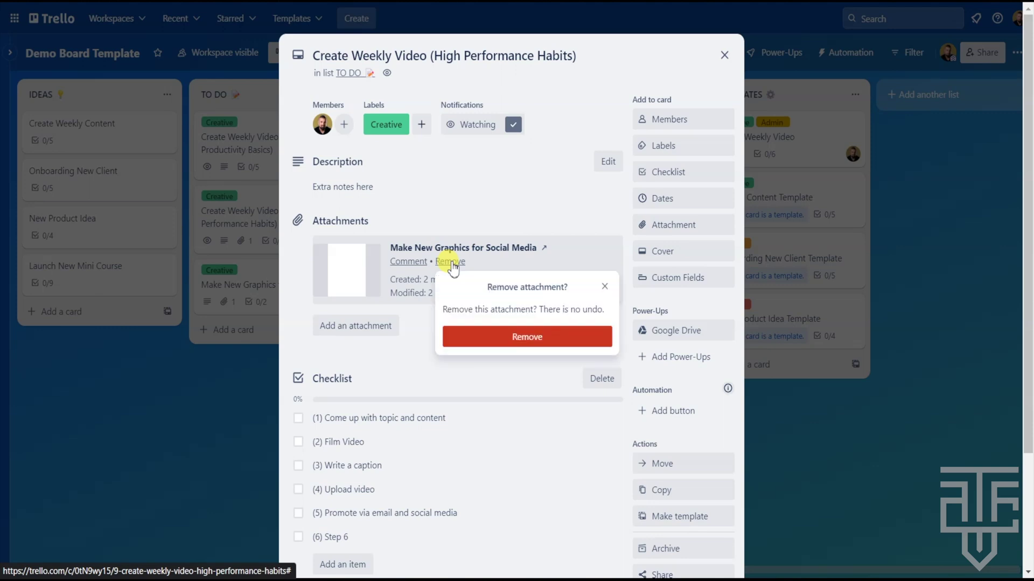
{"action": "left_click", "coordinate": [525, 338]}
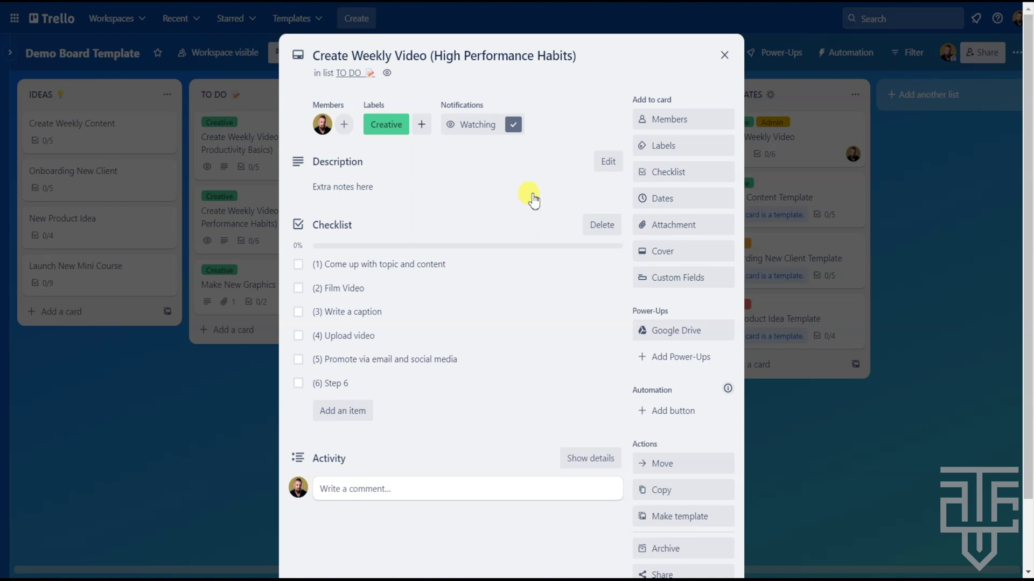
{"action": "left_click", "coordinate": [723, 56]}
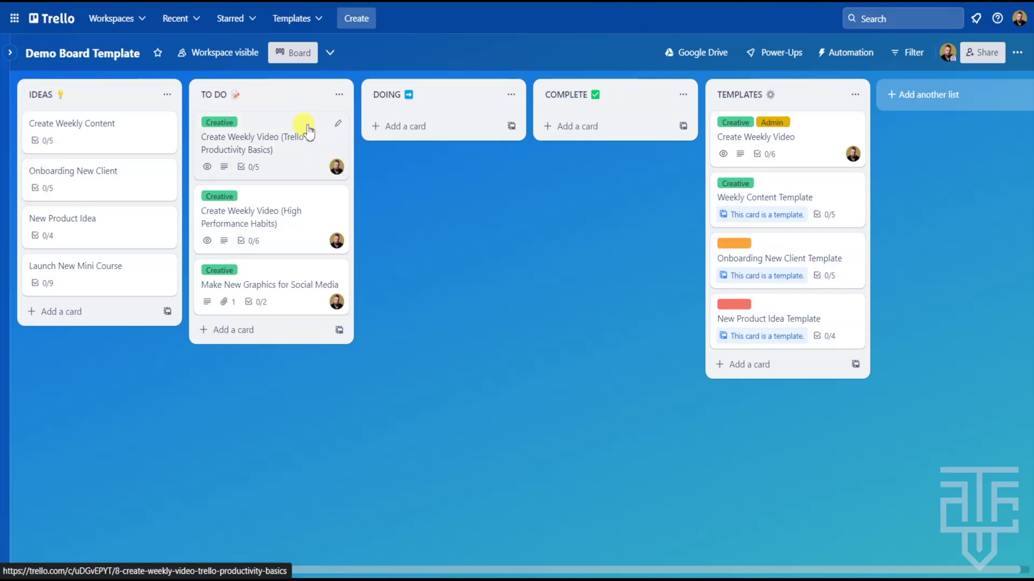
Attach the shared Google Drive folder to the Trello Productivity Basics video card
{"action": "left_click", "coordinate": [301, 128]}
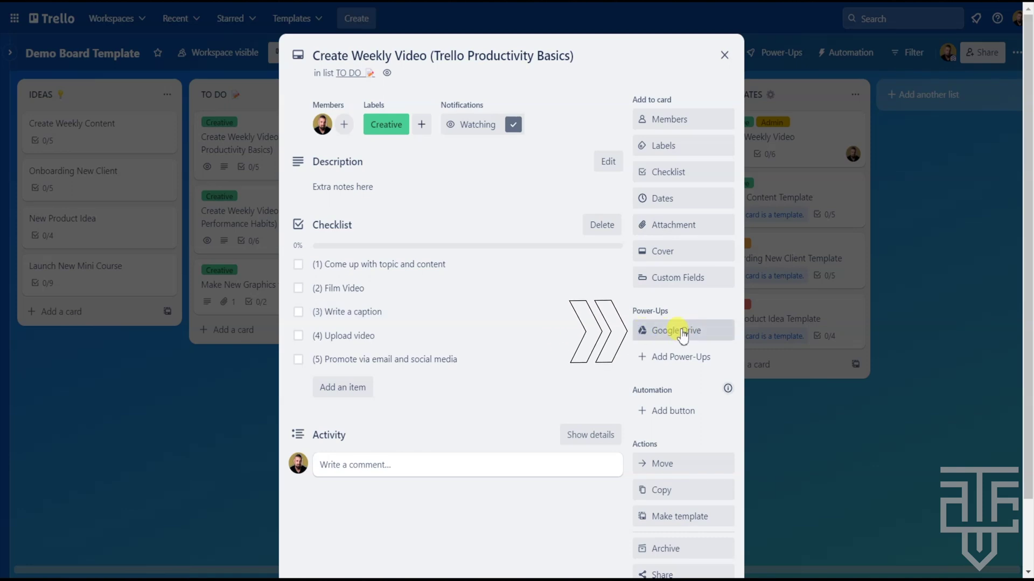
{"action": "left_click", "coordinate": [711, 333]}
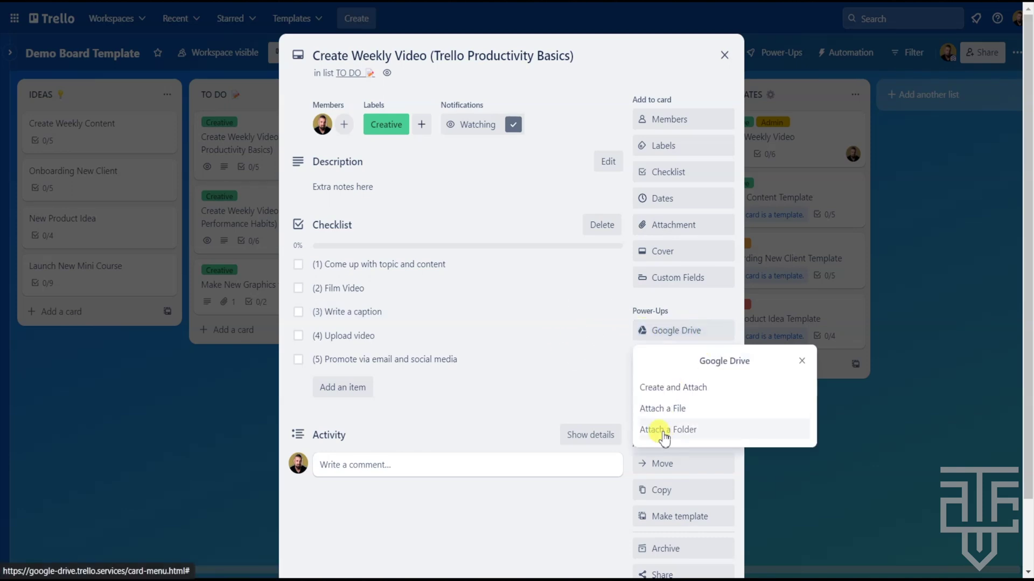
{"action": "left_click", "coordinate": [661, 429]}
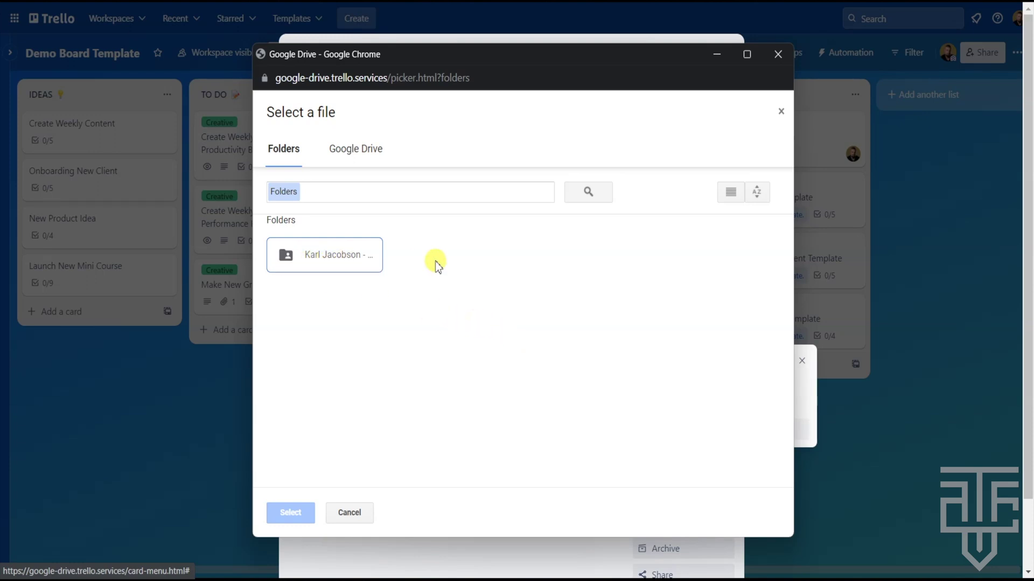
{"action": "left_click", "coordinate": [333, 262]}
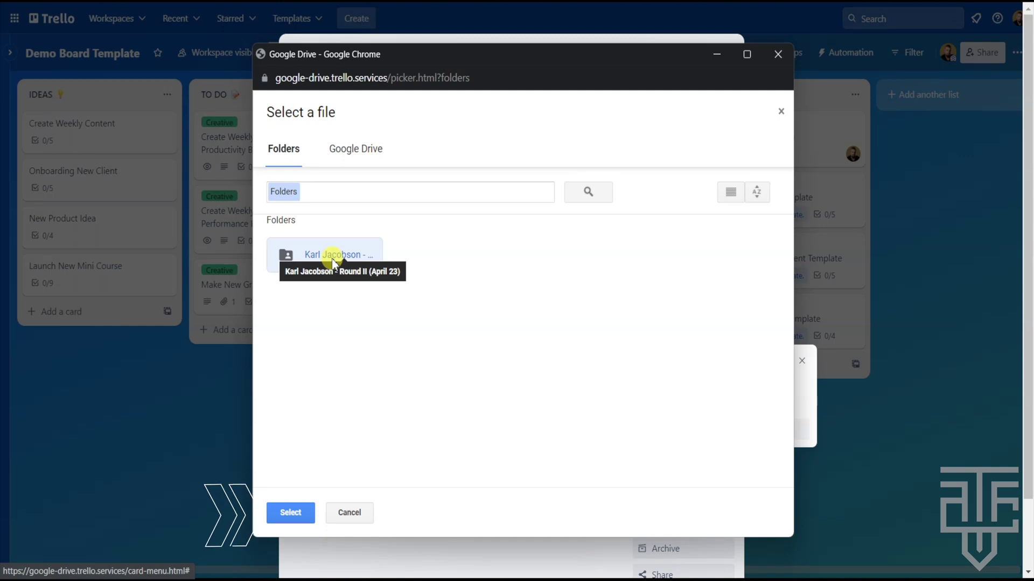
{"action": "left_click", "coordinate": [285, 513]}
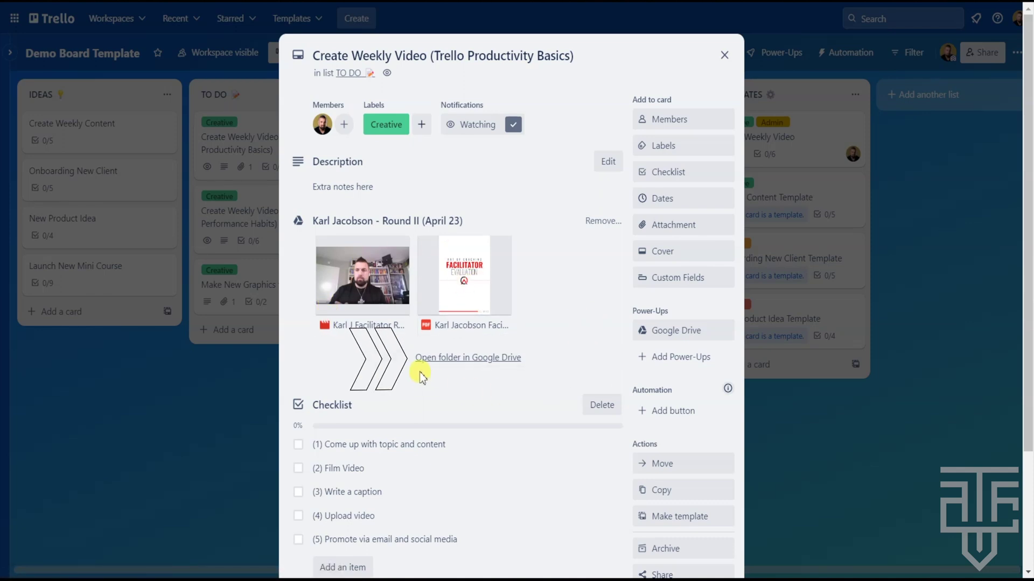
View the attached folder in Google Drive, then close the card
{"action": "left_click", "coordinate": [480, 361]}
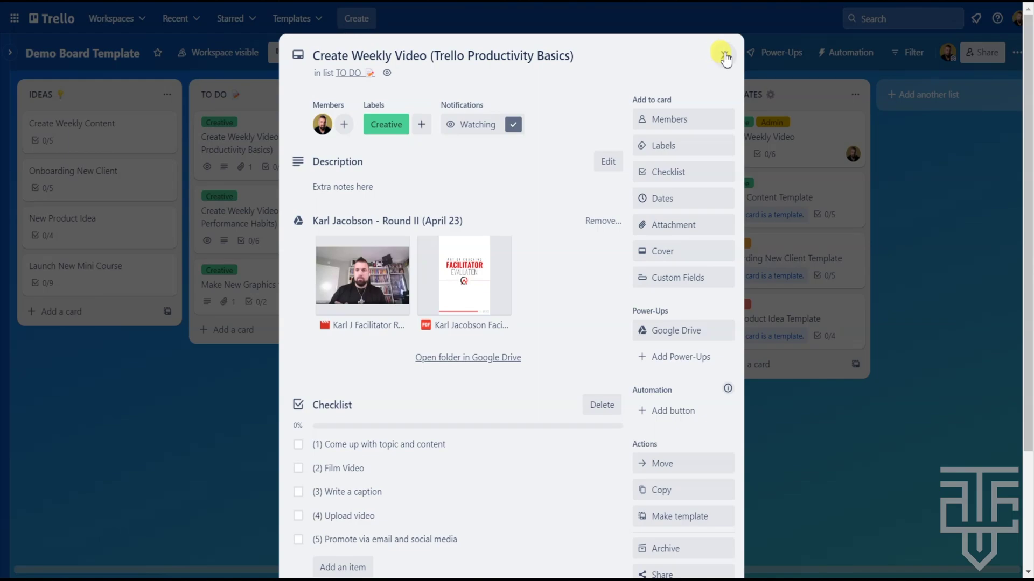
{"action": "left_click", "coordinate": [724, 56]}
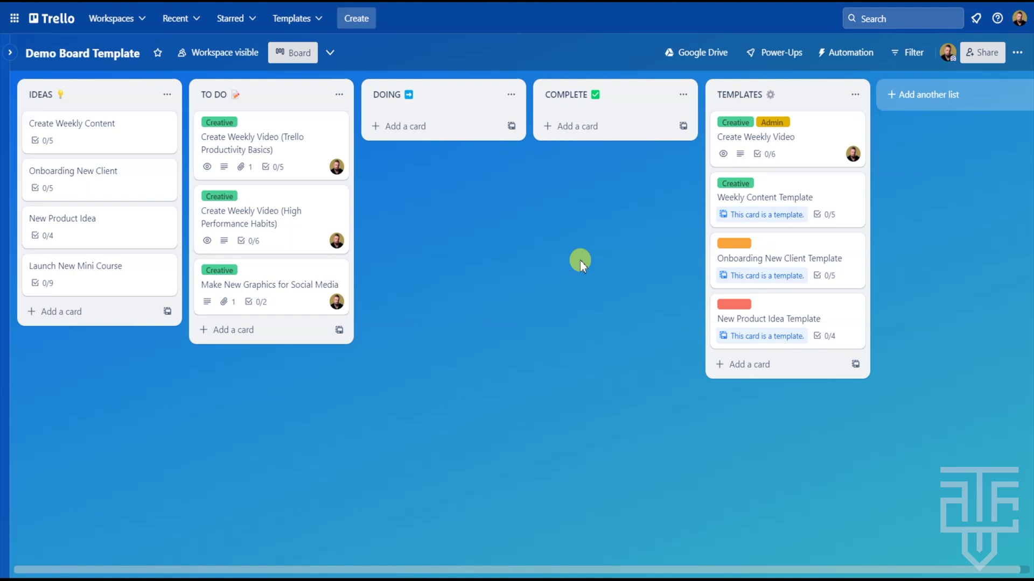
Create a Google Slides presentation of the board and open the Demo Board Template deck
{"action": "left_click", "coordinate": [706, 59]}
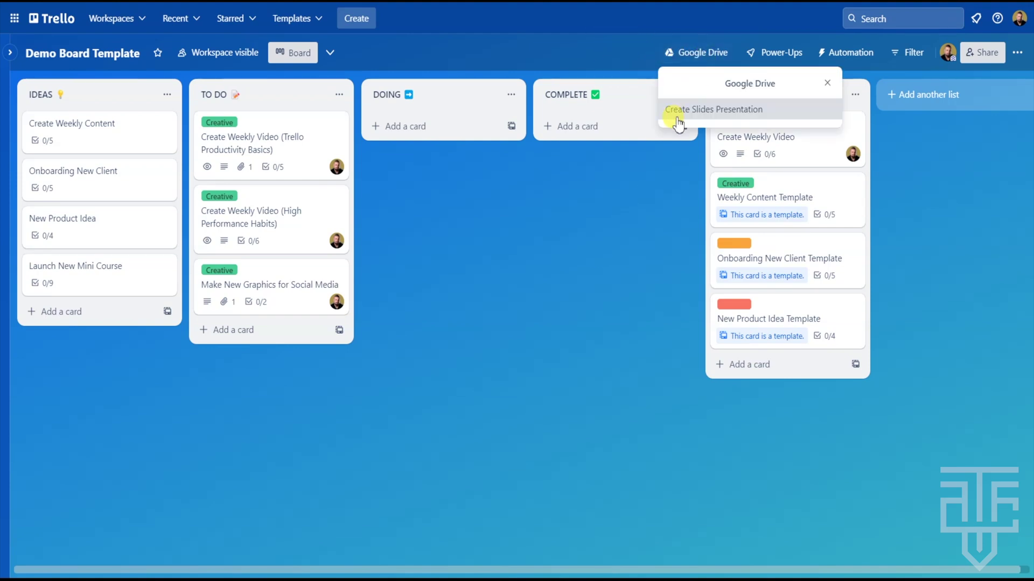
{"action": "left_click", "coordinate": [712, 114]}
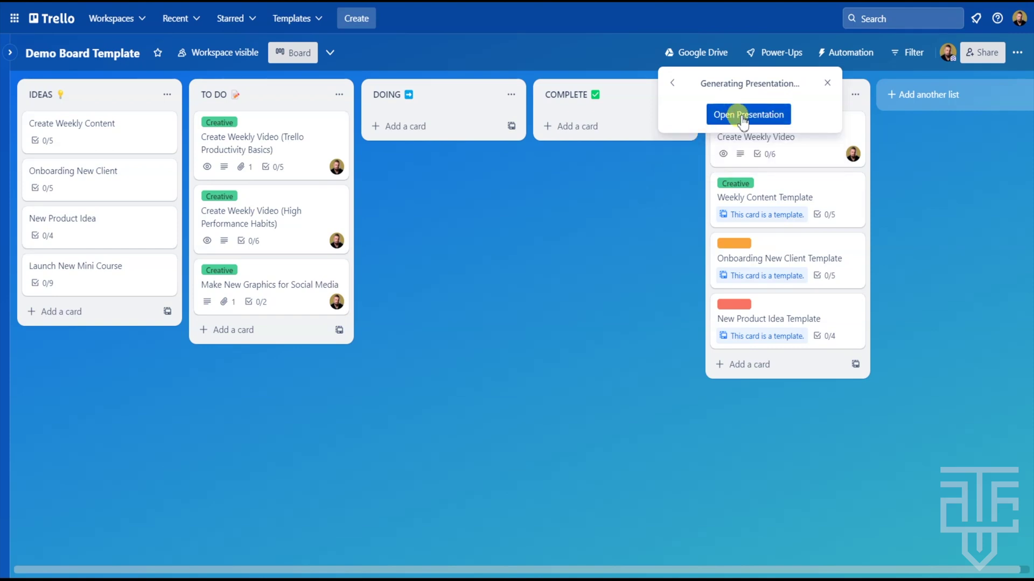
{"action": "left_click", "coordinate": [763, 116]}
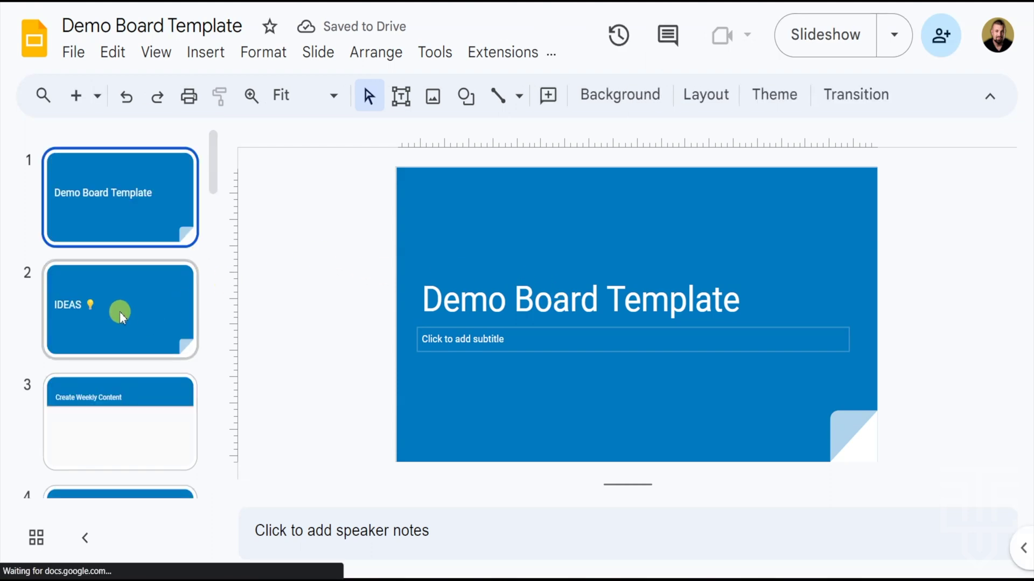
Review the IDEAS slides: Create Weekly Content, Onboarding New Client, New Product Idea, Launch New Mini Course
{"action": "left_click", "coordinate": [119, 314]}
{"action": "left_click", "coordinate": [105, 405]}
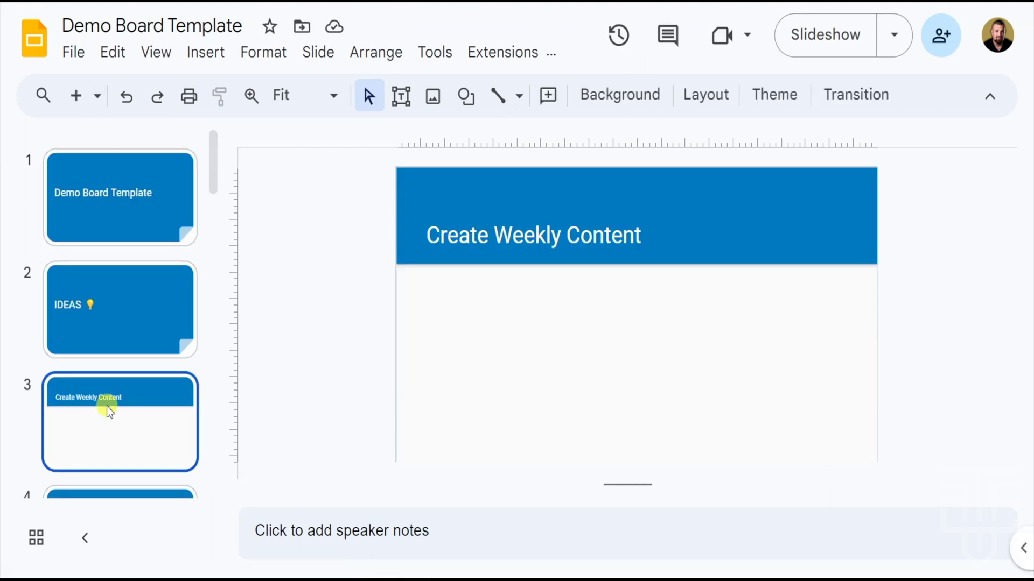
{"action": "scroll", "coordinate": [110, 407], "scroll_direction": "down", "scroll_amount": 3}
{"action": "left_click", "coordinate": [112, 404]}
{"action": "scroll", "coordinate": [120, 376], "scroll_direction": "down", "scroll_amount": 3}
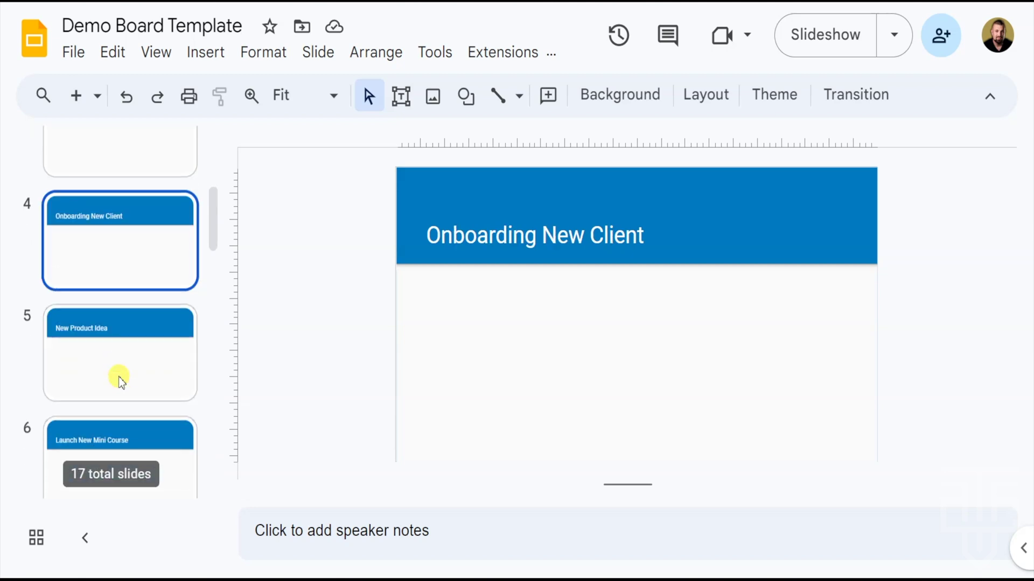
{"action": "left_click", "coordinate": [121, 366]}
{"action": "scroll", "coordinate": [124, 358], "scroll_direction": "down", "scroll_amount": 3}
{"action": "left_click", "coordinate": [125, 354]}
{"action": "scroll", "coordinate": [129, 330], "scroll_direction": "down", "scroll_amount": 3}
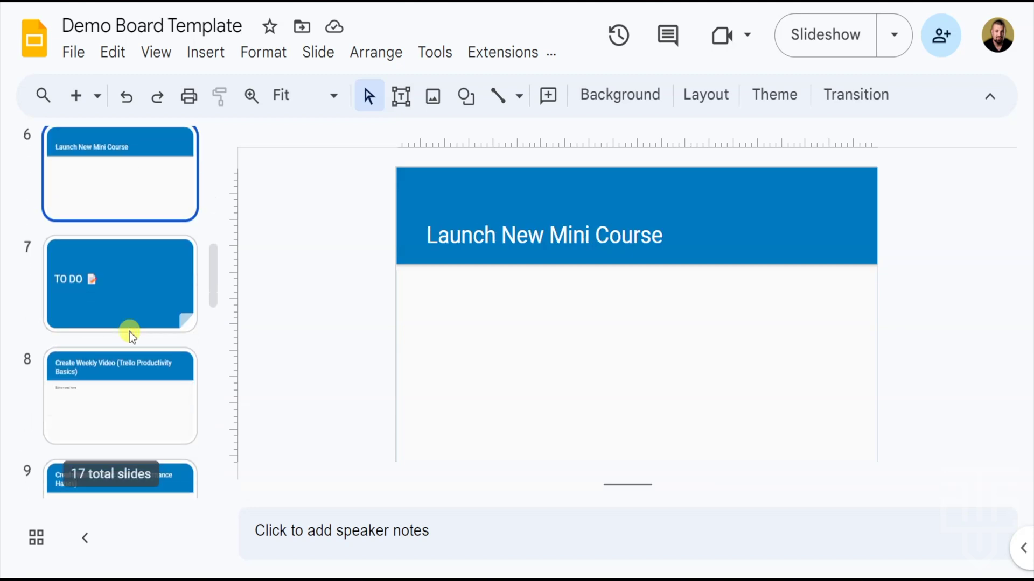
Review the TO DO slides: Trello Productivity Basics, High Performance Habits, Make New Graphics for Social Media
{"action": "left_click", "coordinate": [131, 296]}
{"action": "left_click", "coordinate": [106, 401]}
{"action": "scroll", "coordinate": [107, 393], "scroll_direction": "down", "scroll_amount": 3}
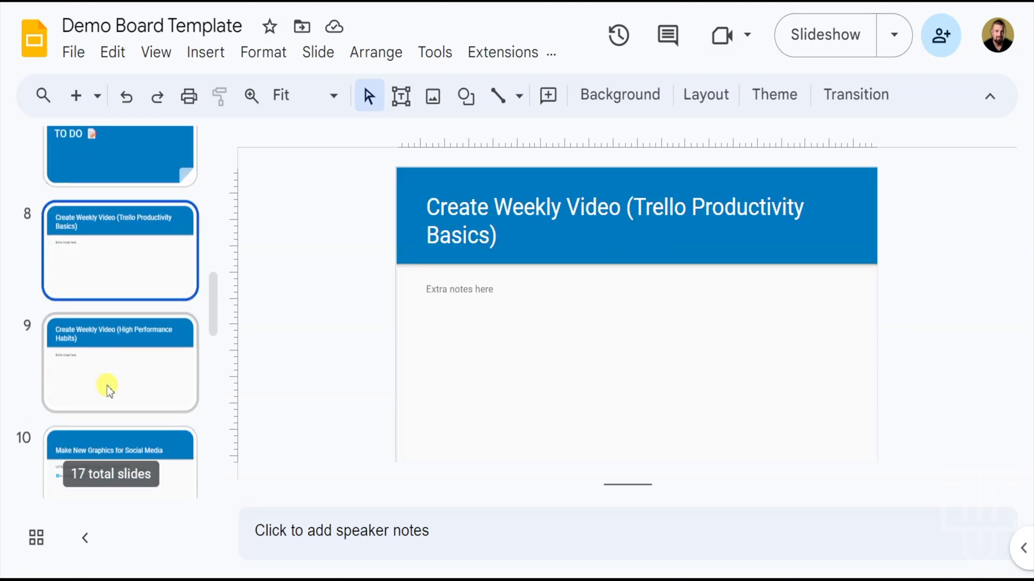
{"action": "left_click", "coordinate": [106, 391]}
{"action": "scroll", "coordinate": [112, 377], "scroll_direction": "down", "scroll_amount": 1}
{"action": "scroll", "coordinate": [115, 355], "scroll_direction": "down", "scroll_amount": 3}
{"action": "left_click", "coordinate": [124, 347]}
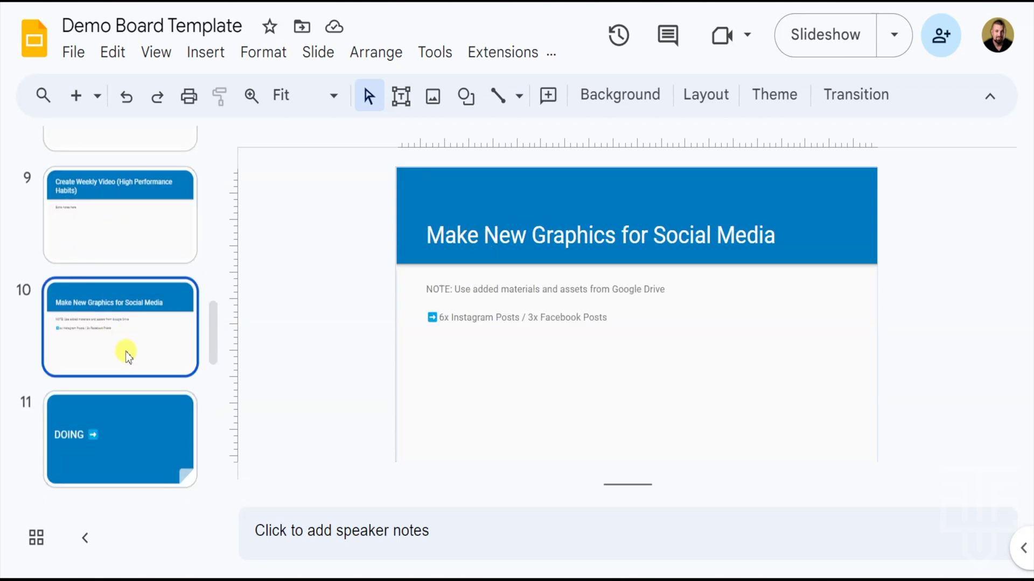
{"action": "scroll", "coordinate": [125, 347], "scroll_direction": "down", "scroll_amount": 2}
Step through the DOING, COMPLETE and TEMPLATES slides to Create Weekly Video and Weekly Content Template
{"action": "left_click", "coordinate": [123, 393]}
{"action": "scroll", "coordinate": [121, 390], "scroll_direction": "down", "scroll_amount": 2}
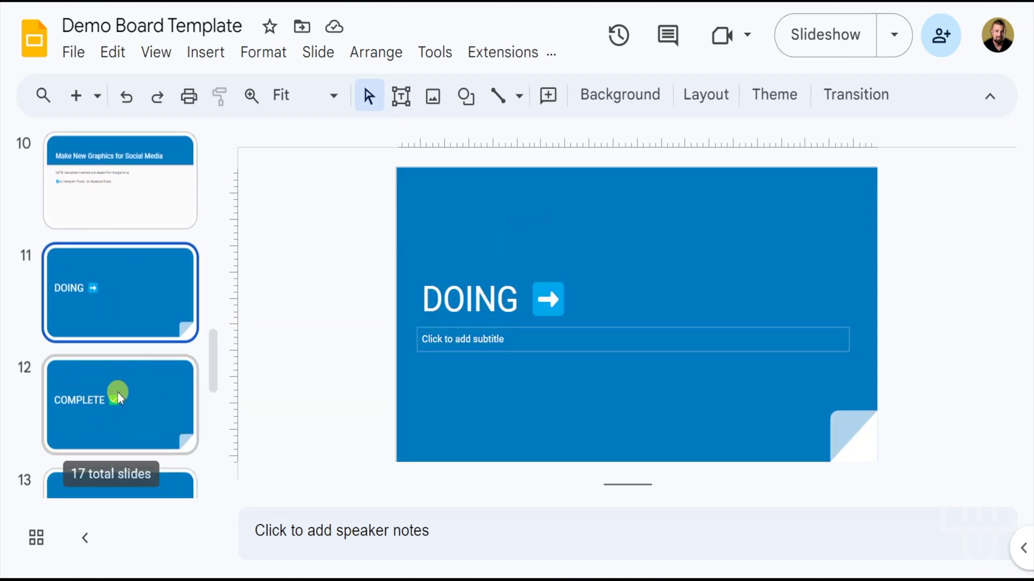
{"action": "left_click", "coordinate": [116, 391]}
{"action": "scroll", "coordinate": [122, 371], "scroll_direction": "down", "scroll_amount": 3}
{"action": "left_click", "coordinate": [130, 341]}
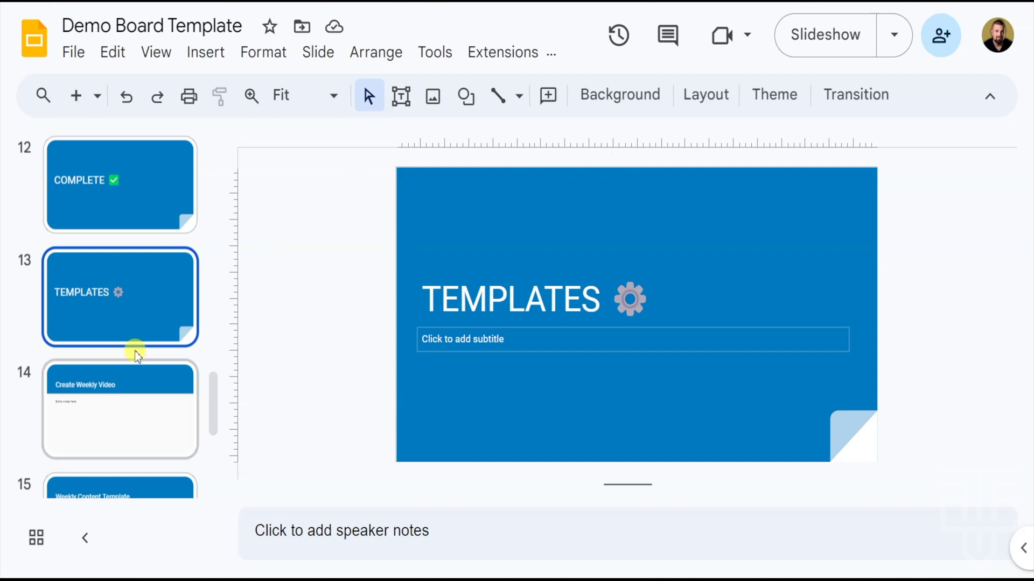
{"action": "left_click", "coordinate": [123, 394]}
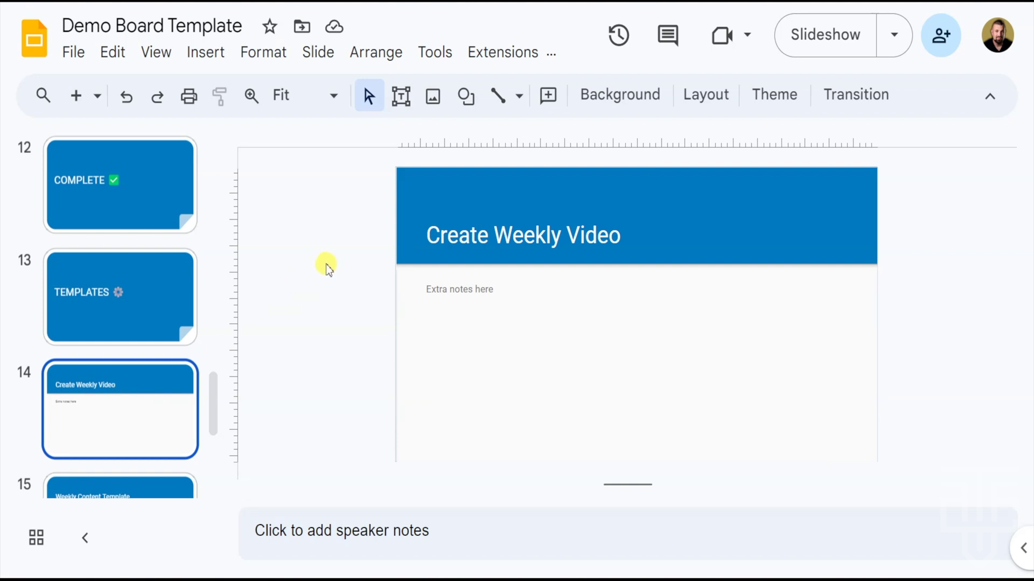
{"action": "key", "text": "Down"}
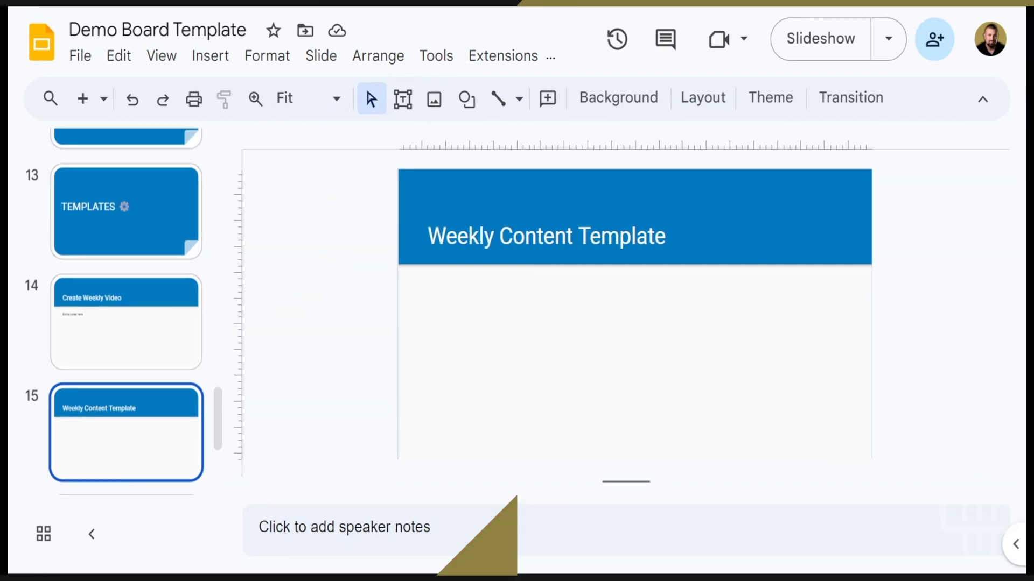